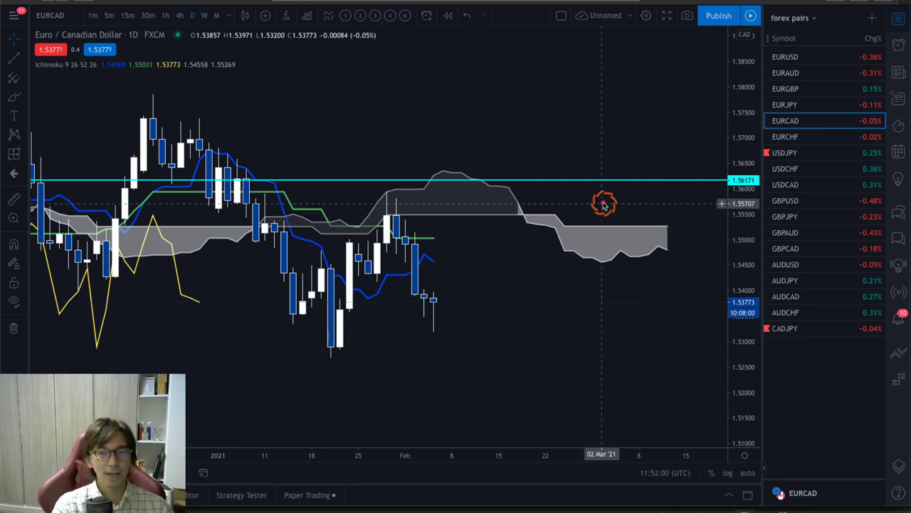
Step: Mark the EURCAD chart with cloud arrows, a lagging-line circle, a support line and a rising price arrow, and clear the markings
left_click_drag(560, 195, 673, 193)
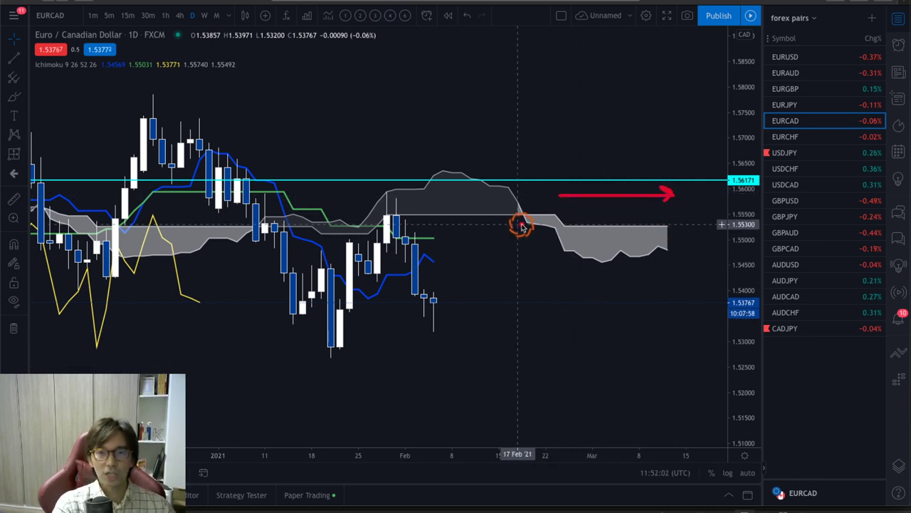
left_click_drag(384, 205, 442, 203)
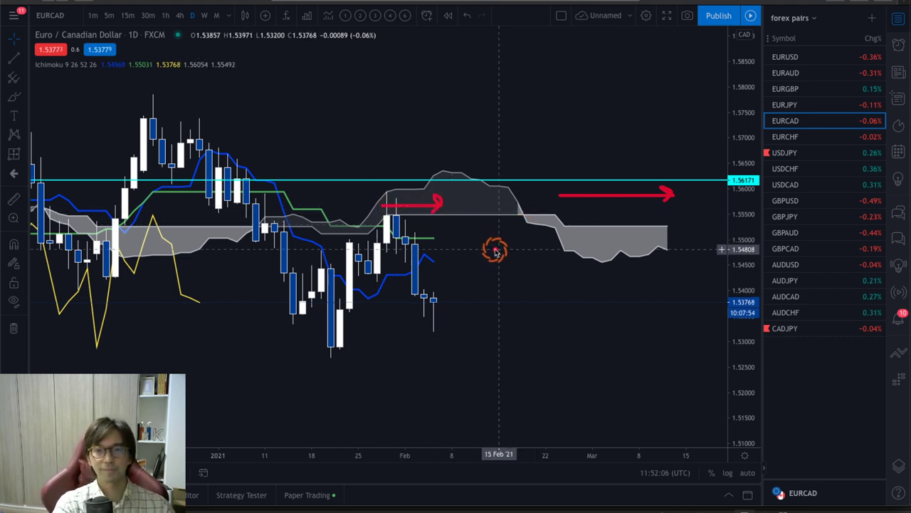
mouse_move(199, 329)
left_mouse_down()
mouse_move(159, 281)
mouse_move(200, 327)
left_mouse_up()
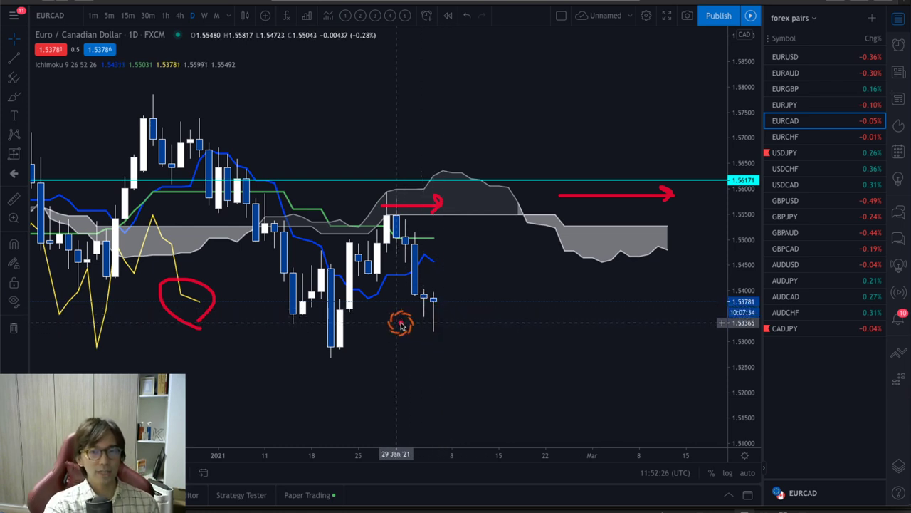
left_click_drag(382, 322, 480, 322)
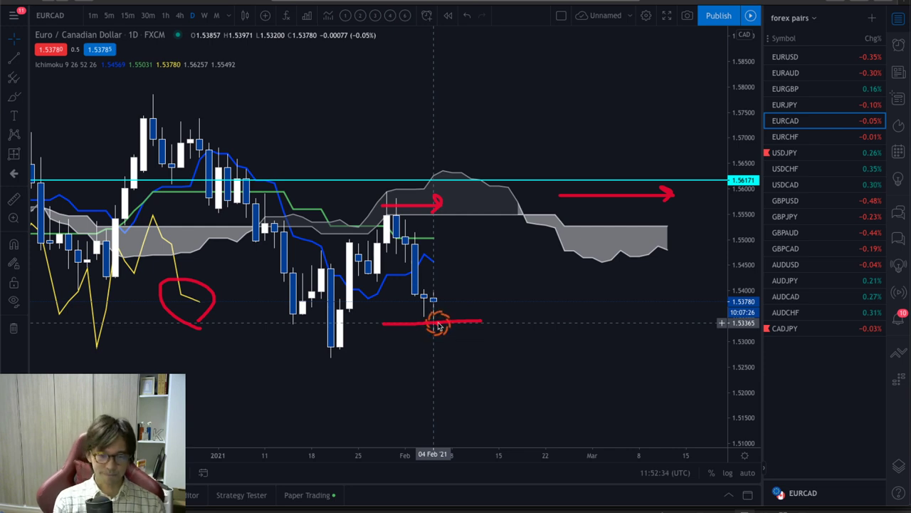
mouse_move(434, 306)
left_mouse_down()
mouse_move(466, 257)
mouse_move(459, 244)
mouse_move(476, 258)
mouse_move(459, 265)
mouse_move(483, 225)
mouse_move(490, 232)
left_mouse_up()
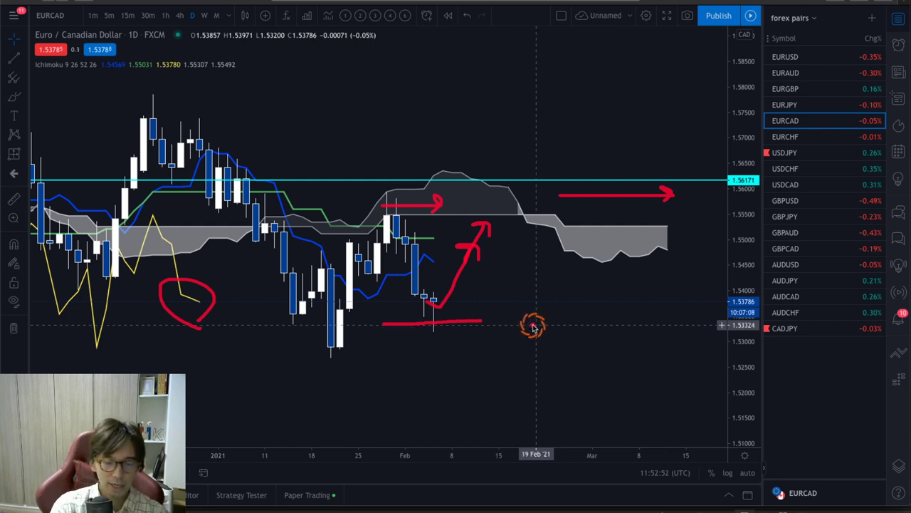
key("Escape")
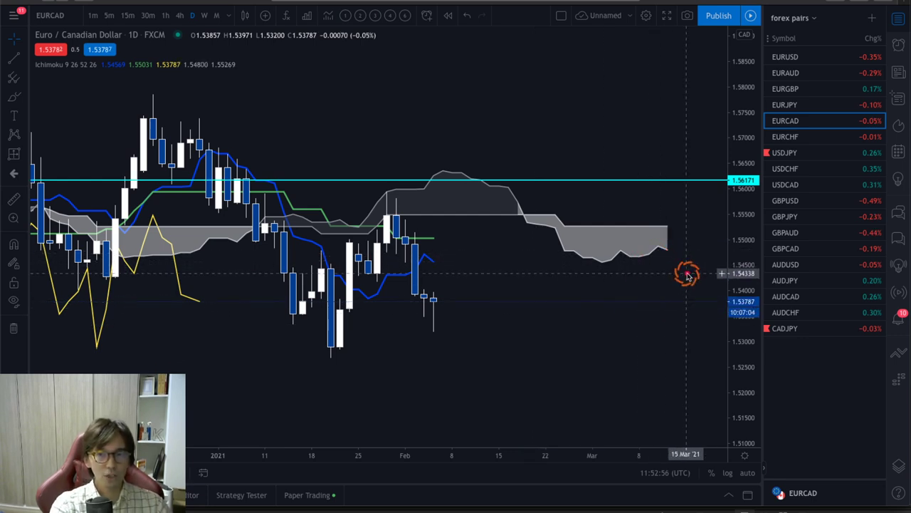
Step: Label the future EURCAD cloud's lower edge A and upper edge B, and add a downward arrow at the cloud's end
mouse_move(603, 291)
left_mouse_down()
mouse_move(624, 266)
mouse_move(635, 297)
mouse_move(604, 285)
mouse_move(619, 278)
left_mouse_up()
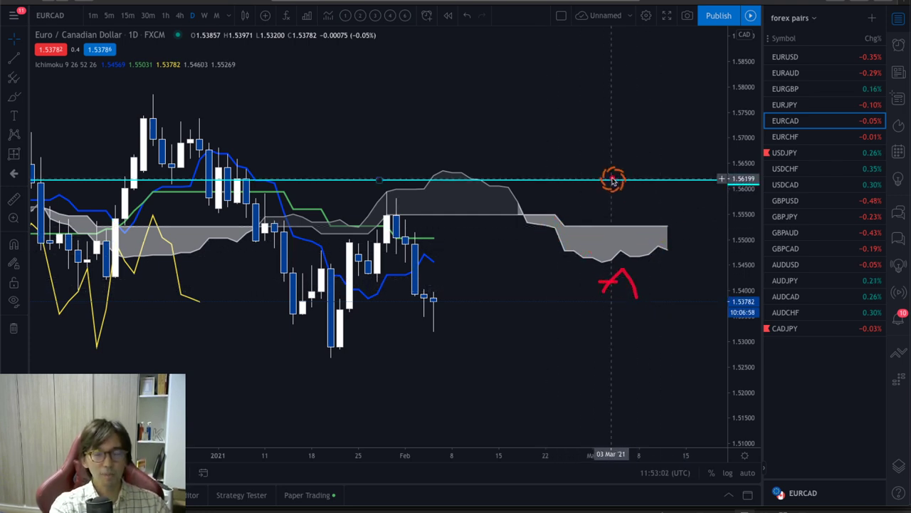
mouse_move(603, 170)
left_mouse_down()
mouse_move(602, 187)
mouse_move(604, 167)
mouse_move(616, 187)
mouse_move(603, 208)
left_mouse_up()
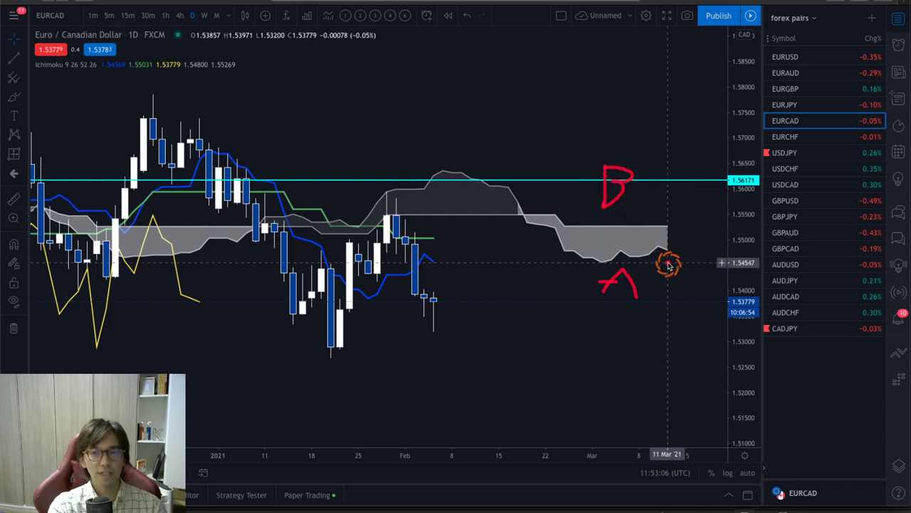
mouse_move(636, 245)
left_mouse_down()
mouse_move(658, 258)
mouse_move(656, 271)
left_mouse_up()
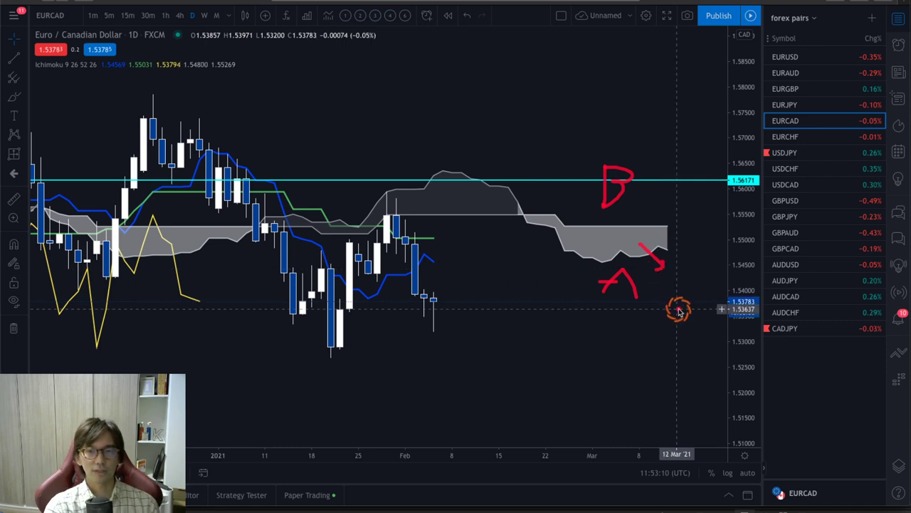
Step: Draw falling arrows from the blue Ichimoku line and latest candle, box the lagging line's end, and clear all markings
left_click_drag(443, 255, 459, 273)
mouse_move(198, 303)
left_mouse_down()
mouse_move(189, 320)
mouse_move(213, 281)
mouse_move(206, 331)
left_mouse_up()
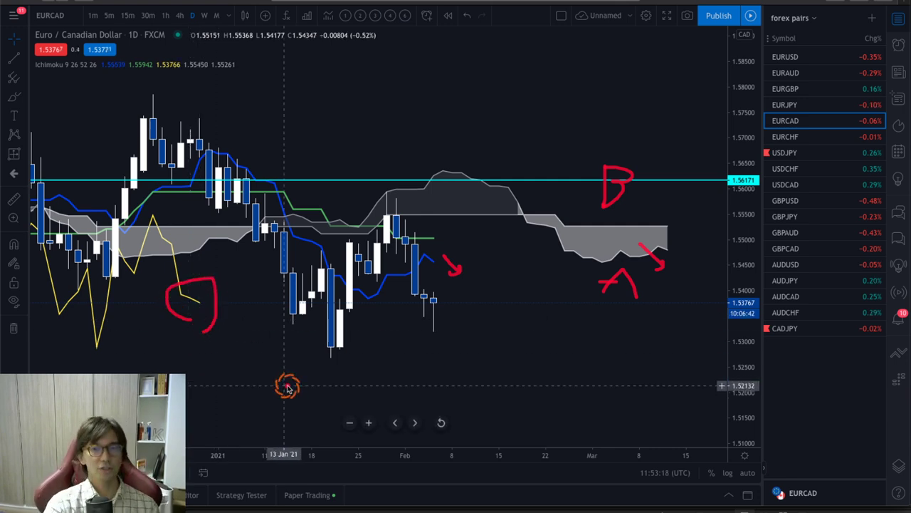
mouse_move(434, 305)
left_mouse_down()
mouse_move(462, 331)
mouse_move(452, 347)
left_mouse_up()
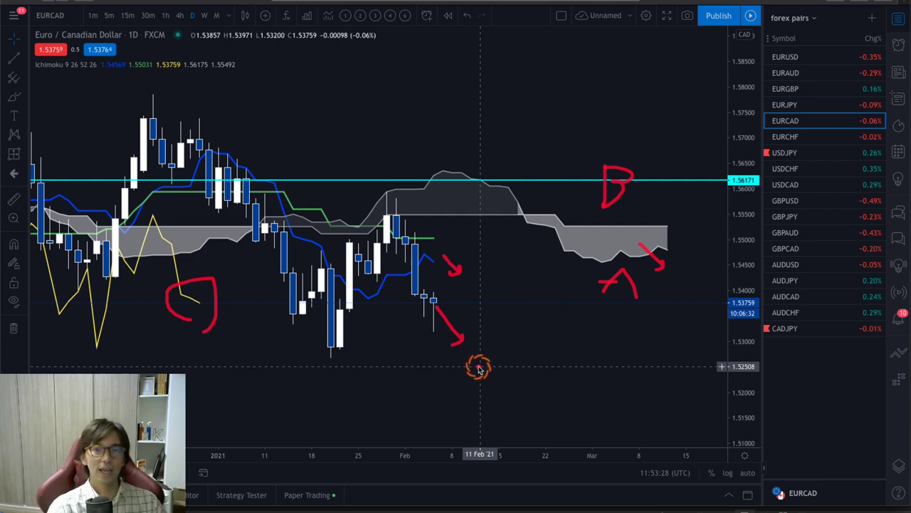
key("e")
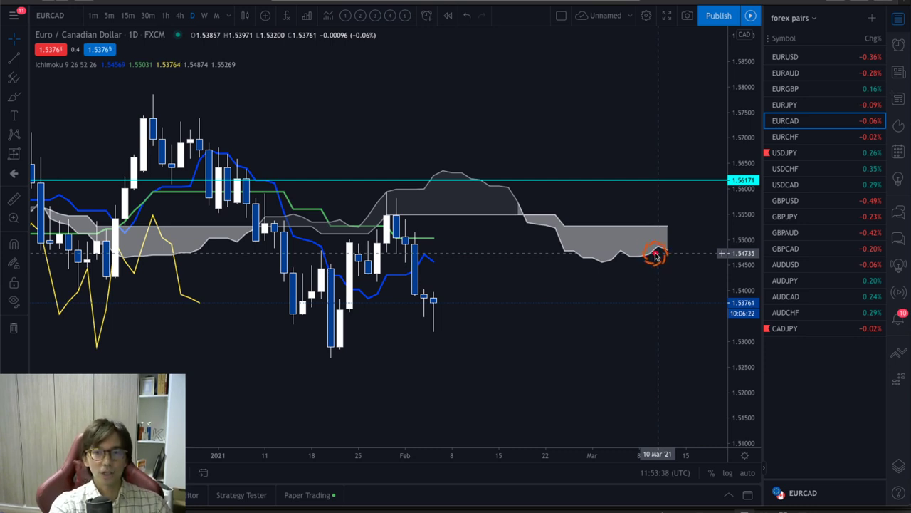
Step: Draw a horizontal arrow through the future EURCAD cloud, a curved one along its lower edge and a flat one above its upper edge
left_click_drag(523, 235, 622, 234)
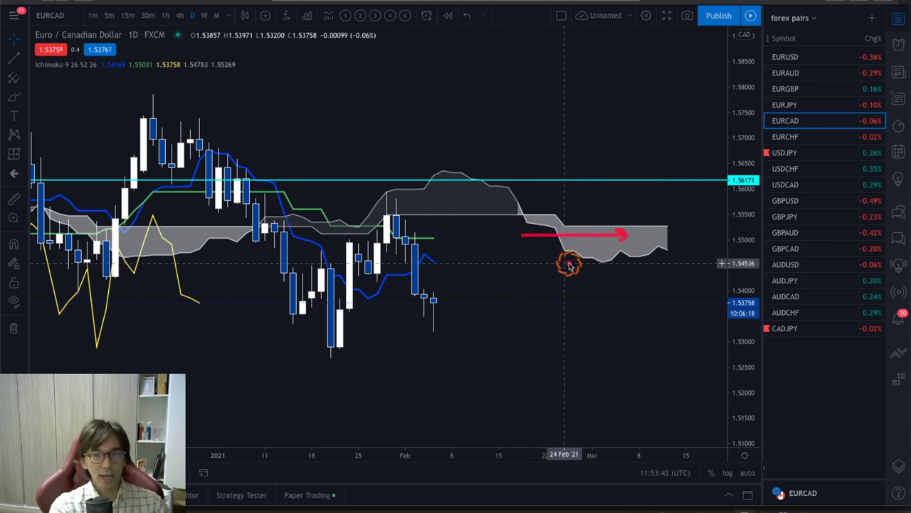
mouse_move(556, 256)
left_mouse_down()
mouse_move(577, 272)
mouse_move(655, 260)
mouse_move(658, 267)
left_mouse_up()
mouse_move(574, 214)
left_mouse_down()
mouse_move(637, 205)
mouse_move(645, 227)
left_mouse_up()
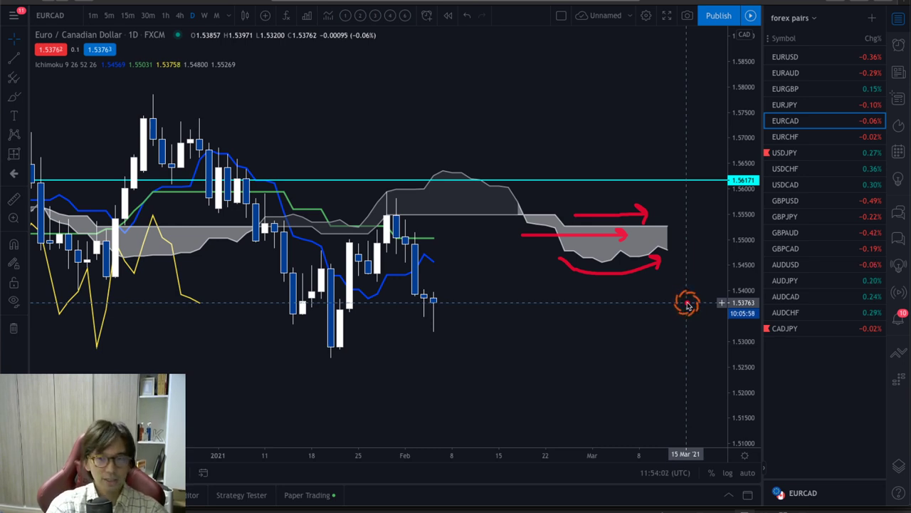
Step: Switch the daily chart to EURGBP to examine its Ichimoku cloud
key("Up")
key("Up")
key("Up")
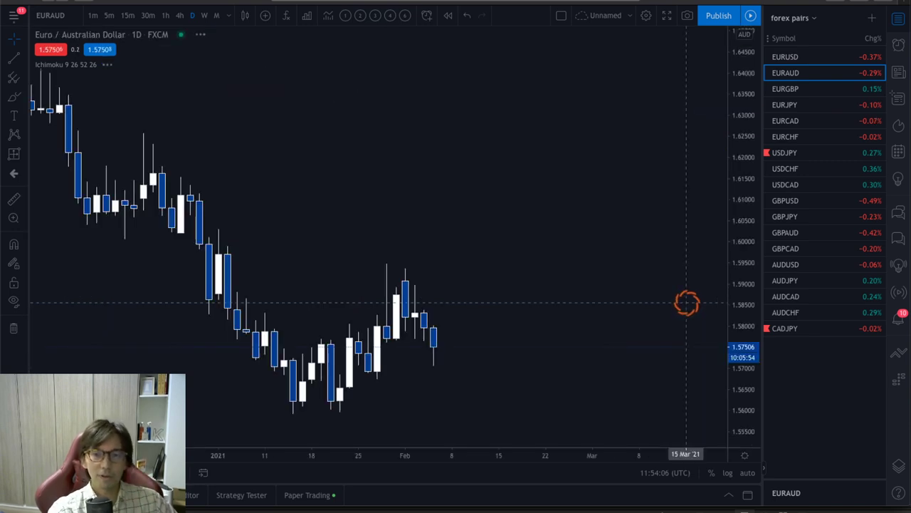
key("Down")
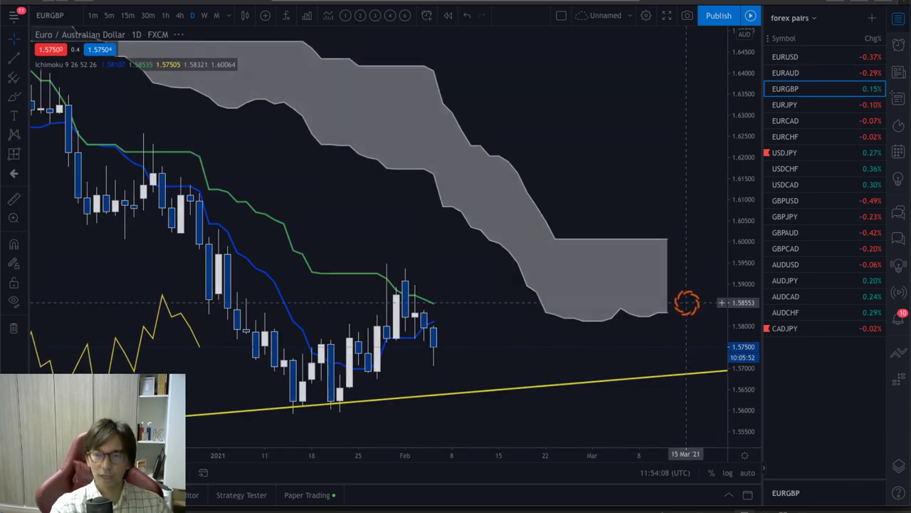
left_click_drag(544, 192, 536, 185)
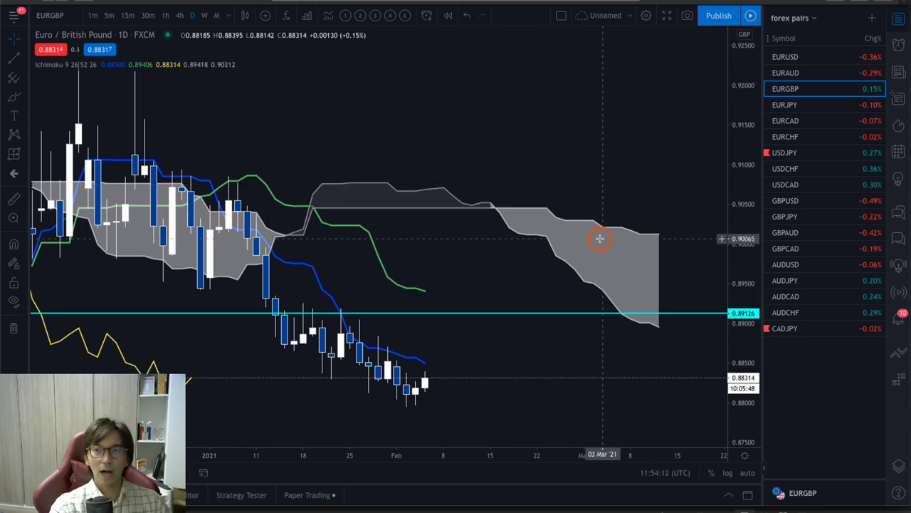
Step: Return to the EURCAD chart and compress its price scale
key("Down")
key("Down")
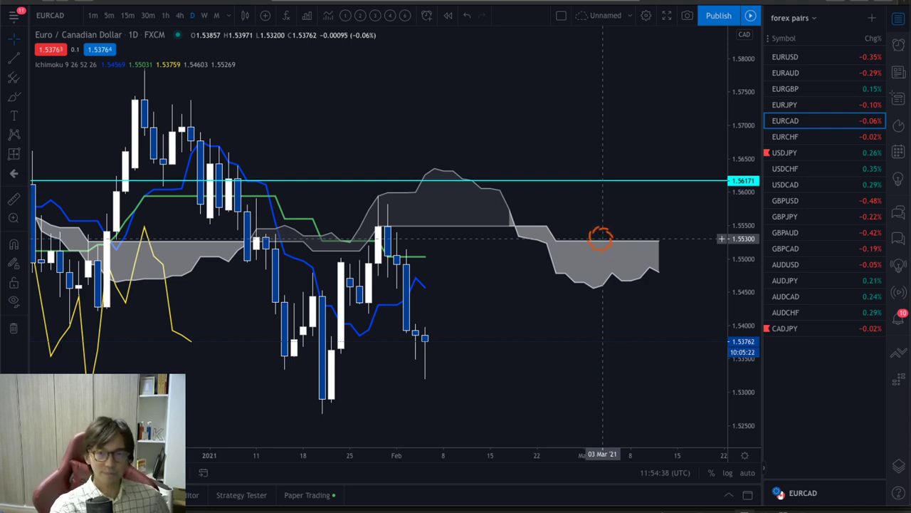
left_click_drag(736, 135, 741, 188)
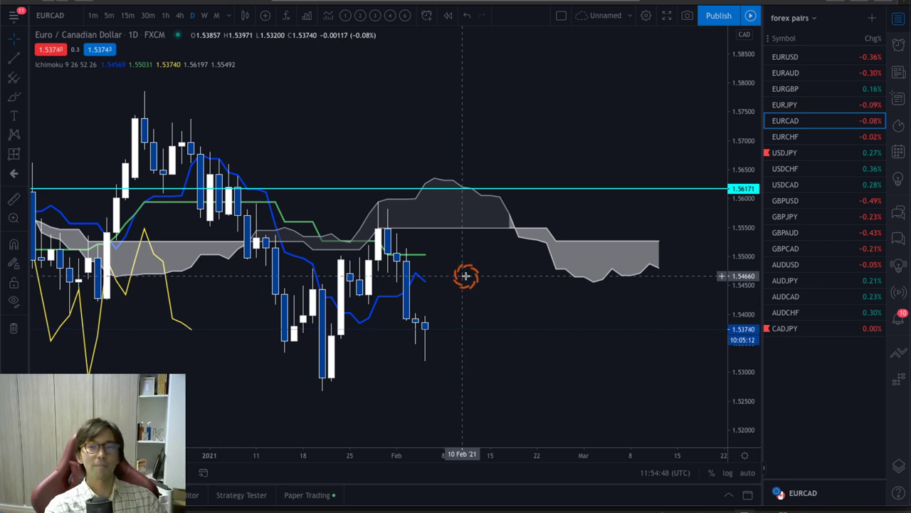
Step: Show the EURGBP chart again to examine the cloud ahead of price
key("Up")
key("Up")
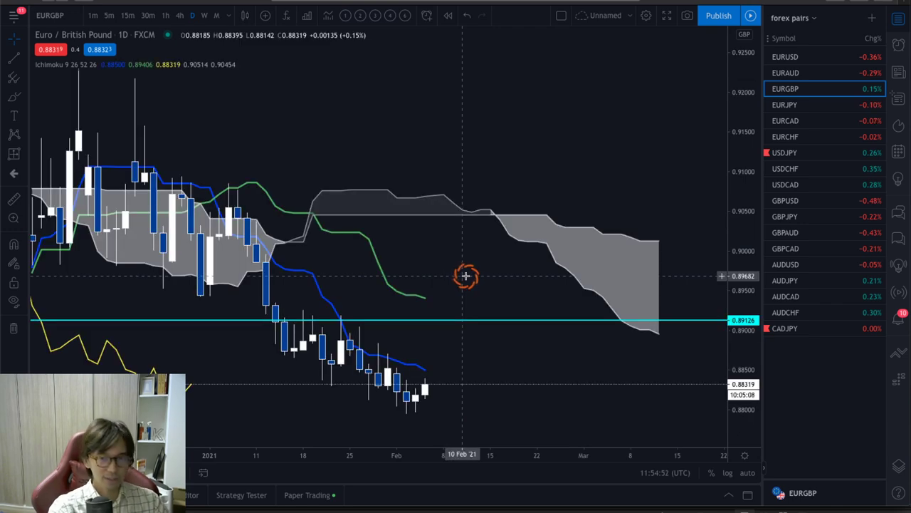
scroll(513, 252, "down", 2)
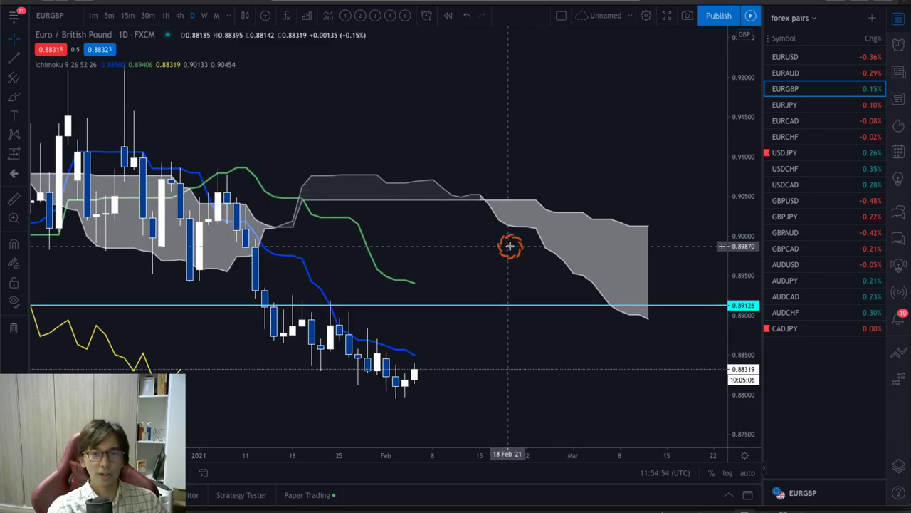
left_click_drag(509, 245, 535, 236)
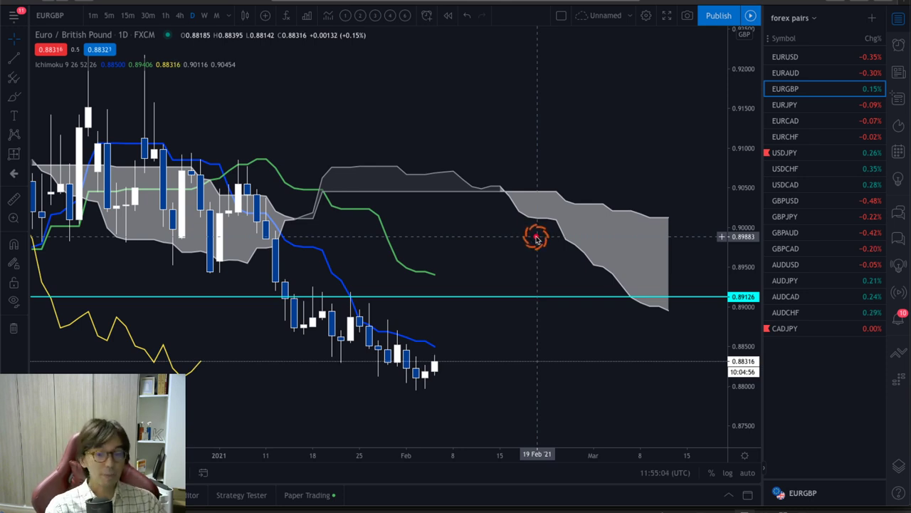
Step: Mark the falling EURGBP cloud with arrows through it and along both edges, labelling the upper edge B and the lower edge A
left_click_drag(512, 196, 661, 254)
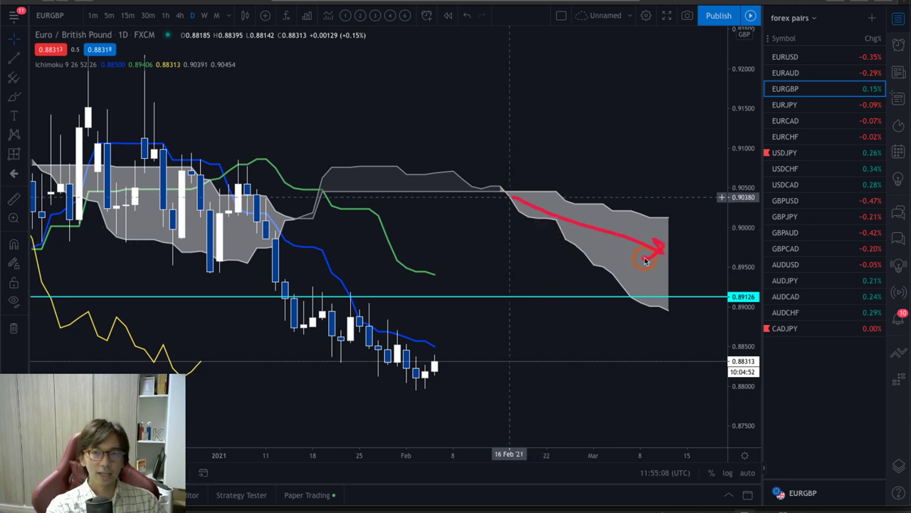
mouse_move(624, 191)
left_mouse_down()
mouse_move(623, 154)
mouse_move(628, 188)
mouse_move(668, 193)
mouse_move(671, 203)
left_mouse_up()
mouse_move(604, 293)
left_mouse_down()
mouse_move(638, 322)
mouse_move(643, 311)
mouse_move(633, 325)
left_mouse_up()
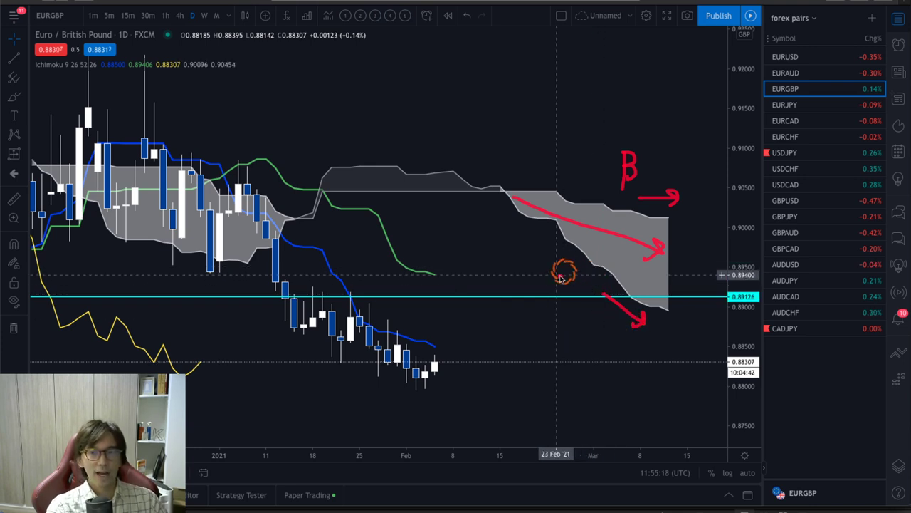
mouse_move(571, 291)
left_mouse_down()
mouse_move(571, 316)
mouse_move(575, 305)
left_mouse_up()
mouse_move(525, 226)
left_mouse_down()
mouse_move(564, 264)
mouse_move(605, 276)
mouse_move(667, 330)
left_mouse_up()
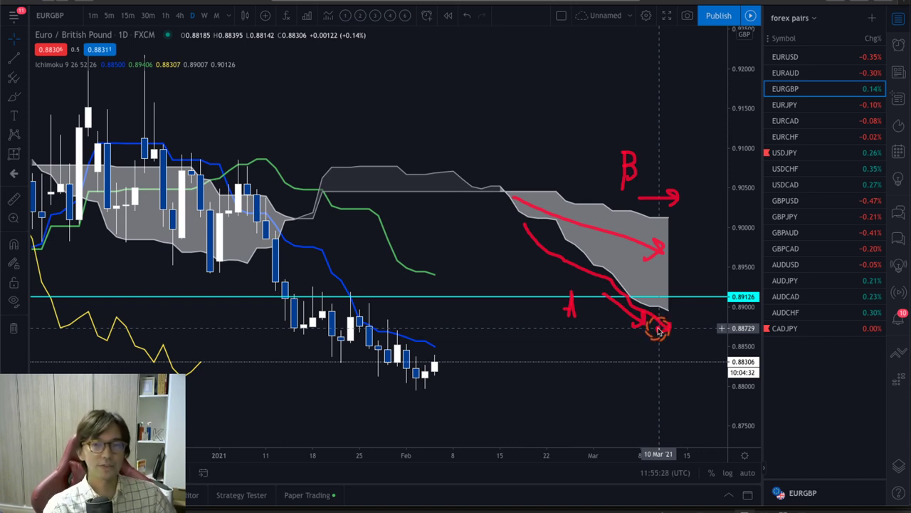
Step: Draw falling arrows beside the green and blue EURGBP lines, box the lagging line's end, and clear all markings
left_click_drag(420, 230, 457, 258)
left_click_drag(420, 311, 460, 330)
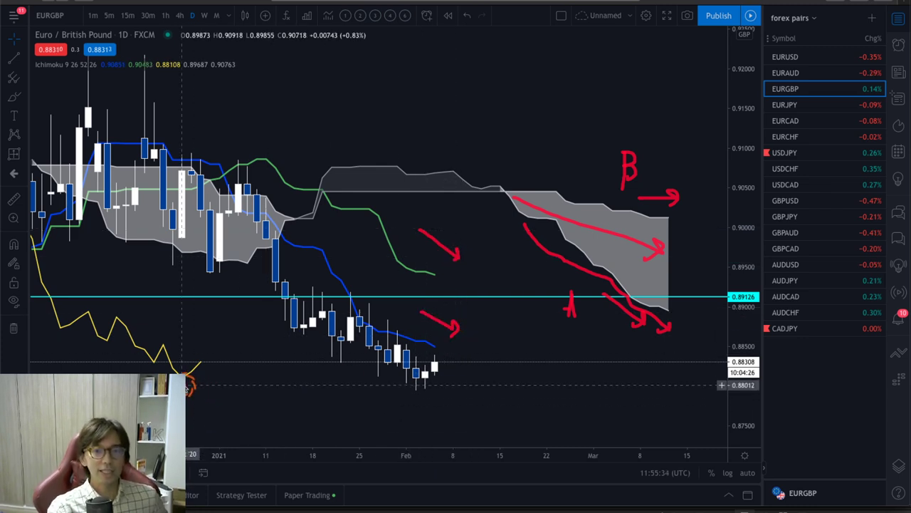
mouse_move(178, 367)
left_mouse_down()
mouse_move(208, 356)
mouse_move(195, 386)
left_mouse_up()
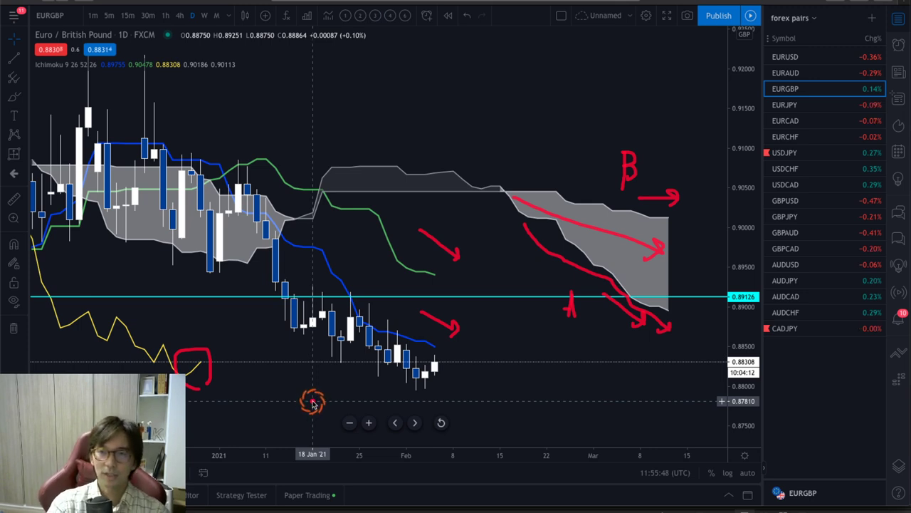
key("Escape")
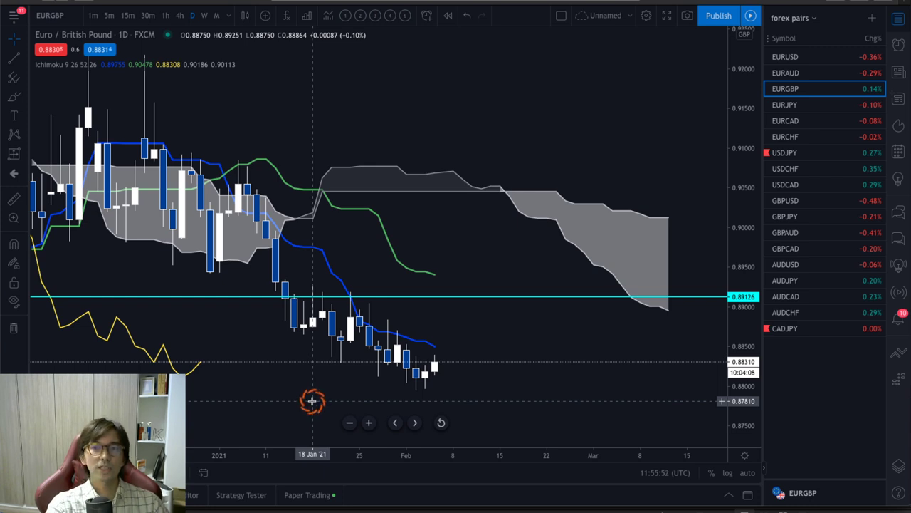
Step: Bring EURCAD back onto the chart and compress its price scale to review the cloud
key("Down")
key("Down")
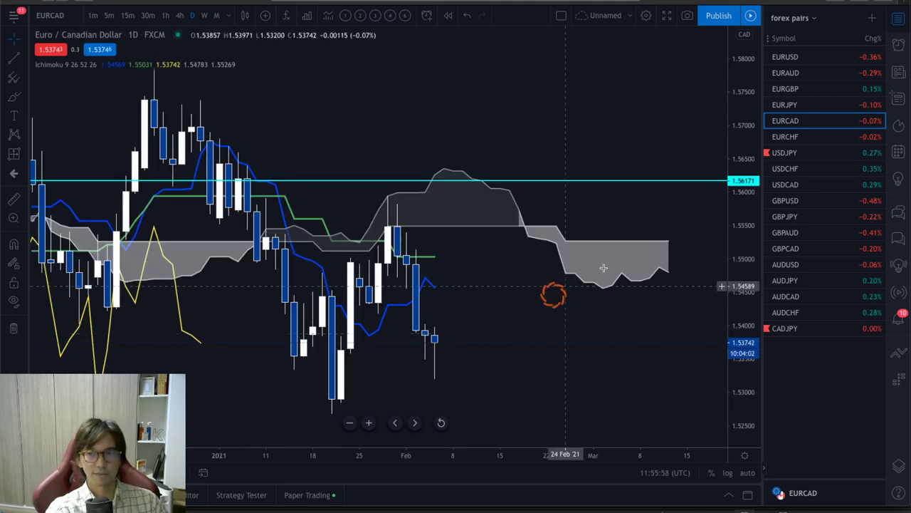
left_click_drag(752, 50, 754, 132)
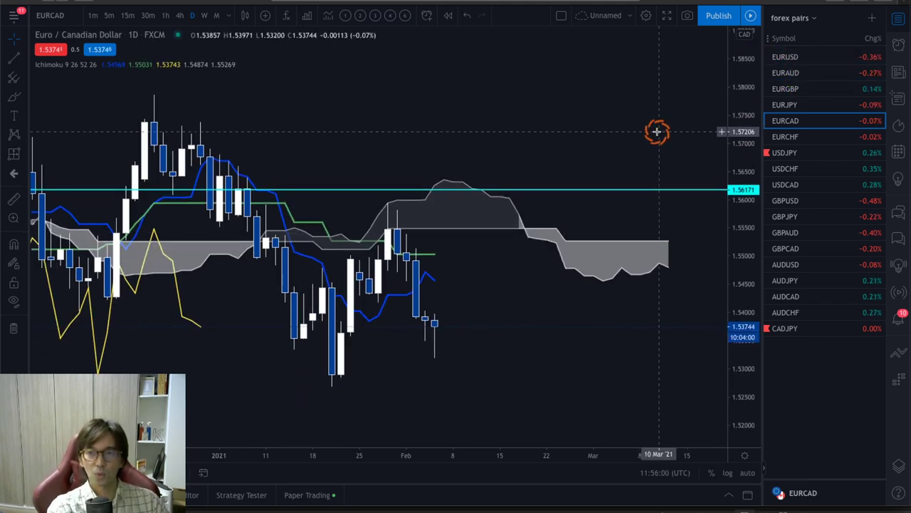
left_click_drag(657, 133, 681, 97)
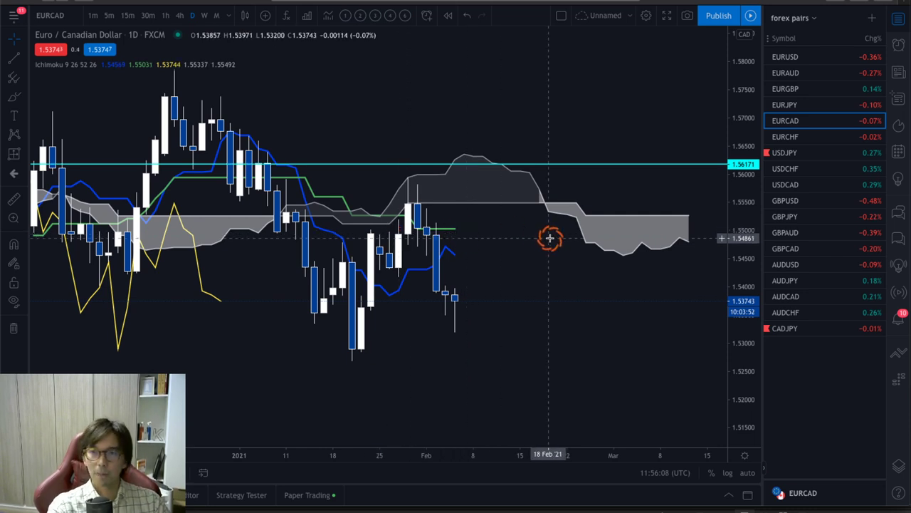
Step: Compare the EURGBP and EURCAD charts by switching between them, ending on EURGBP
key("Up")
key("Up")
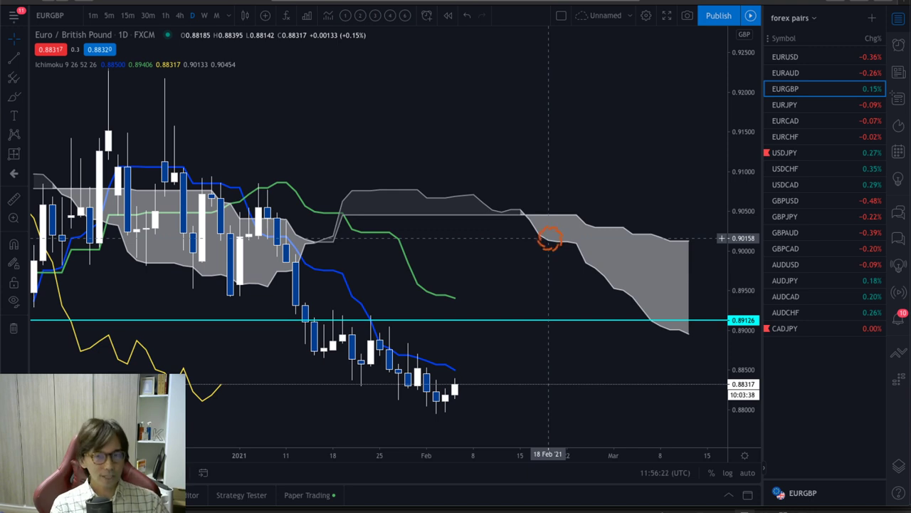
key("Down")
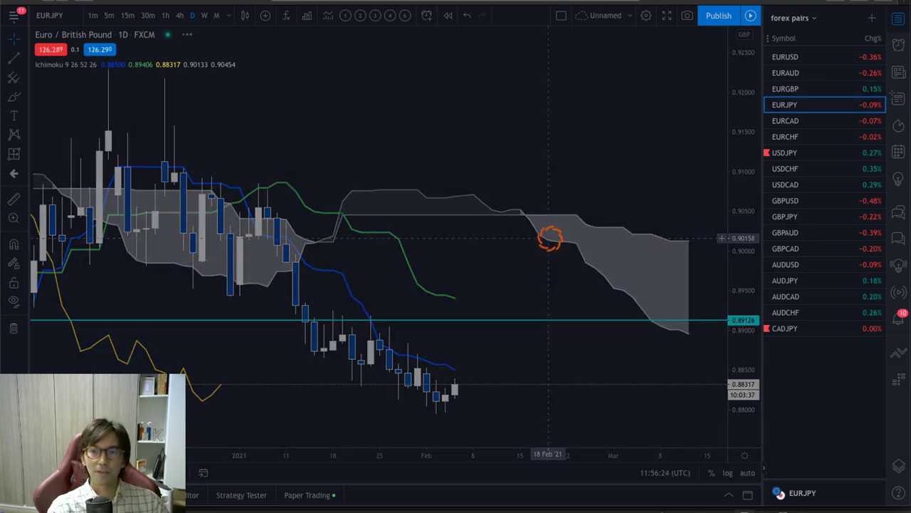
key("Down")
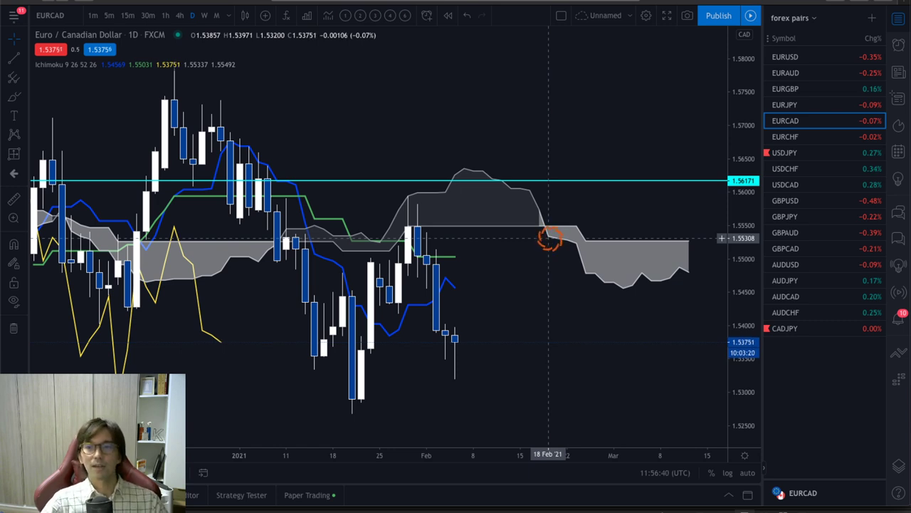
key("Up")
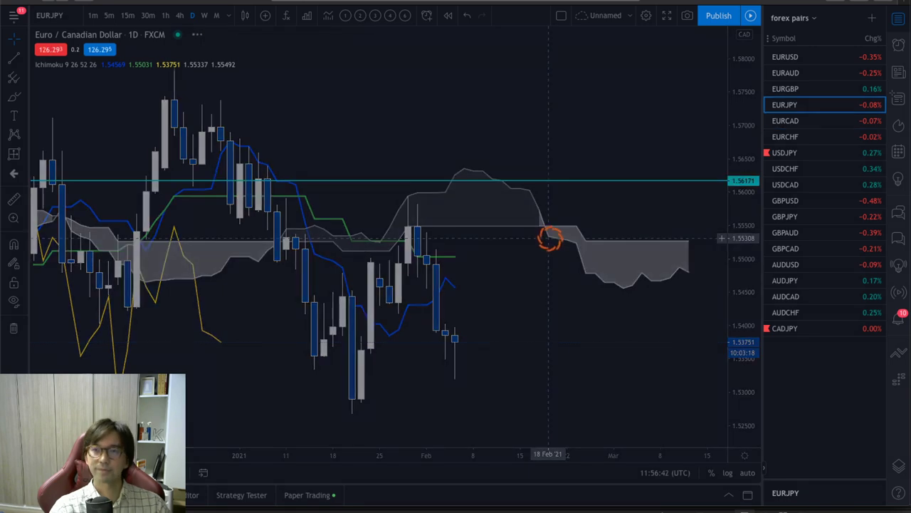
key("Up")
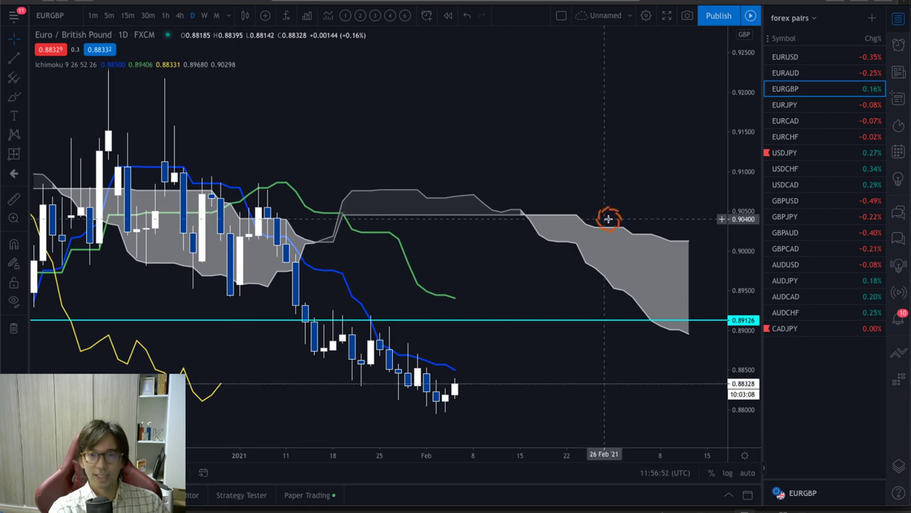
Step: Sketch a small upturn below the latest EURGBP candles, a falling arrow and a rejection at the falling blue line, and clear the markings
left_click_drag(512, 159, 565, 142)
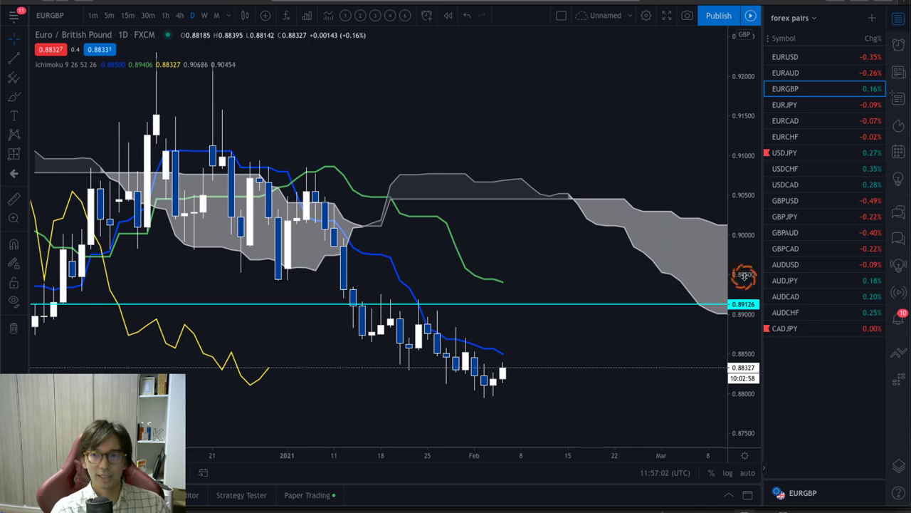
left_click_drag(745, 330, 754, 259)
left_click_drag(684, 248, 598, 178)
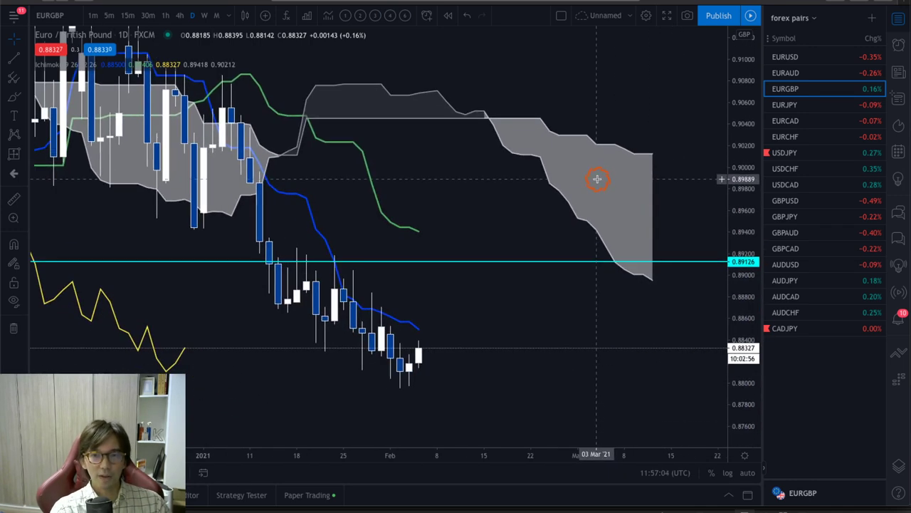
left_click_drag(499, 200, 503, 198)
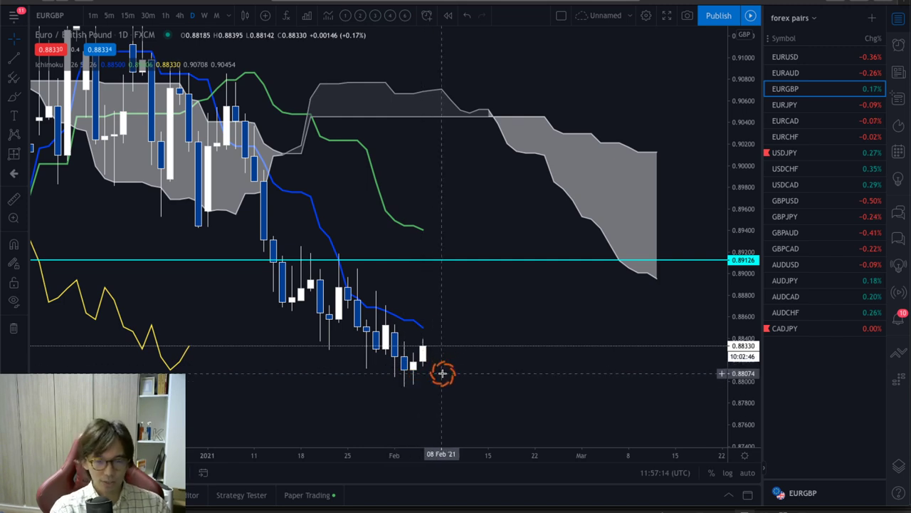
mouse_move(384, 397)
left_mouse_down()
mouse_move(412, 414)
mouse_move(429, 385)
mouse_move(435, 399)
left_mouse_up()
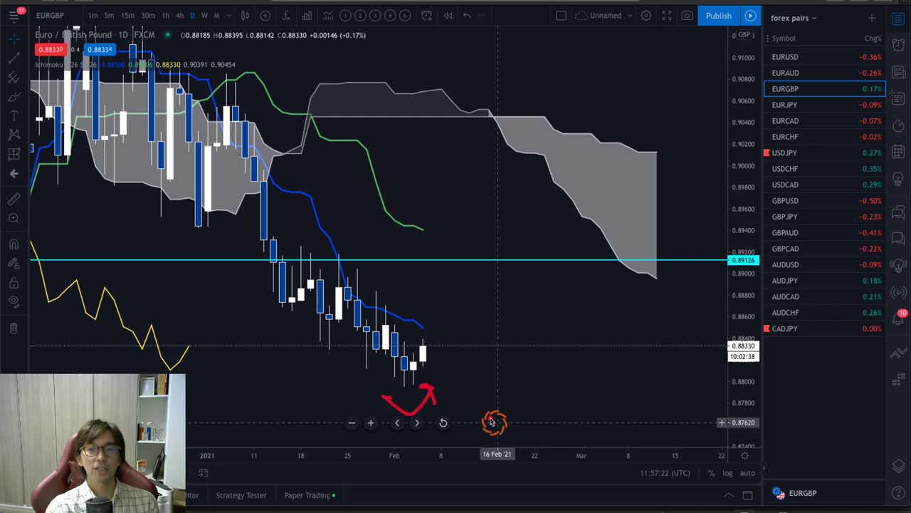
mouse_move(431, 349)
left_mouse_down()
mouse_move(482, 417)
mouse_move(464, 426)
left_mouse_up()
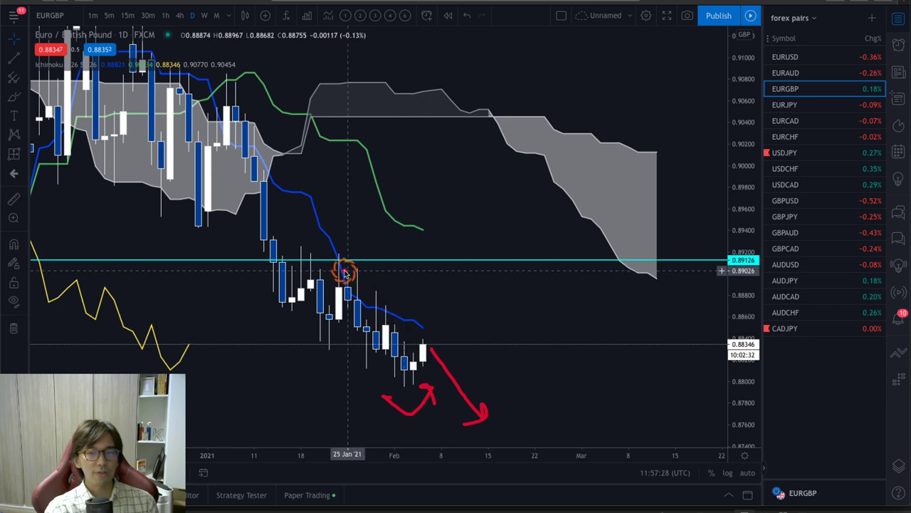
left_click_drag(419, 321, 460, 361)
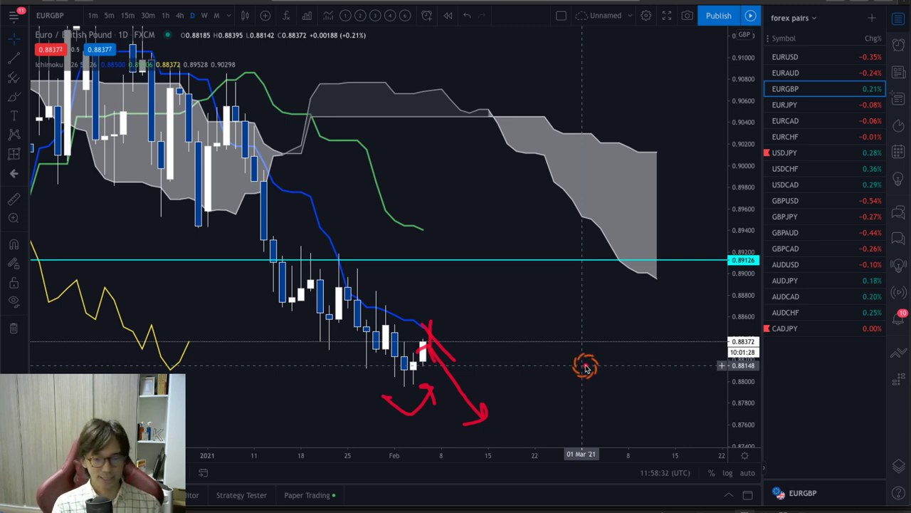
key("Escape")
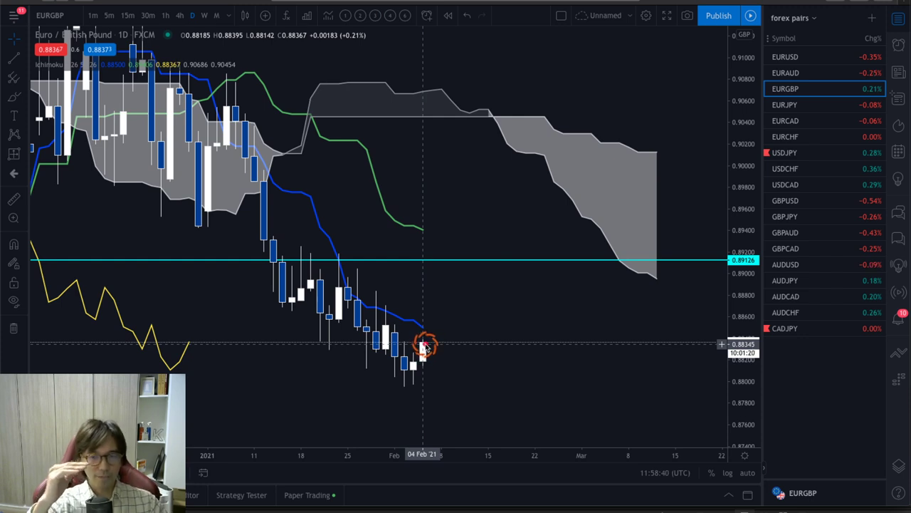
Step: Mark a crossed-out rise through the extended EURGBP blue line, and replace it with a bounce up to that line and a falling arrow
mouse_move(417, 321)
left_mouse_down()
mouse_move(451, 349)
mouse_move(451, 305)
mouse_move(485, 311)
left_mouse_up()
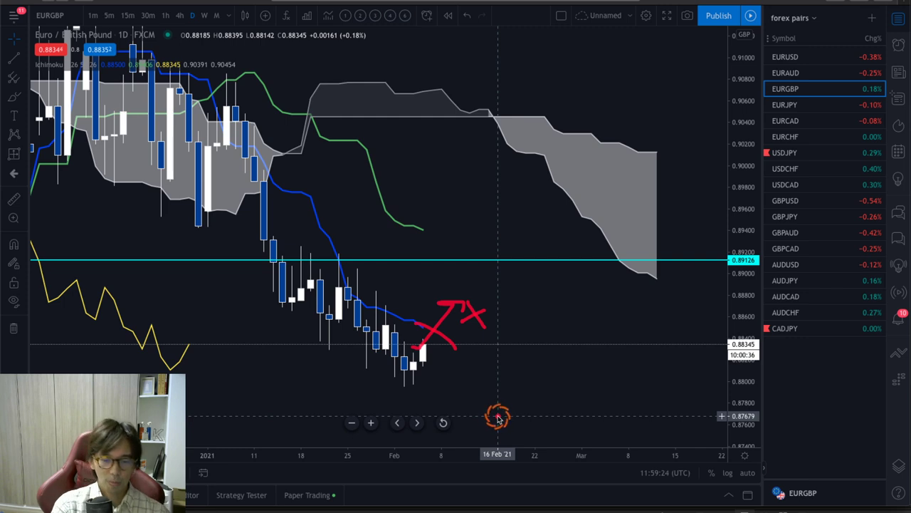
key("Escape")
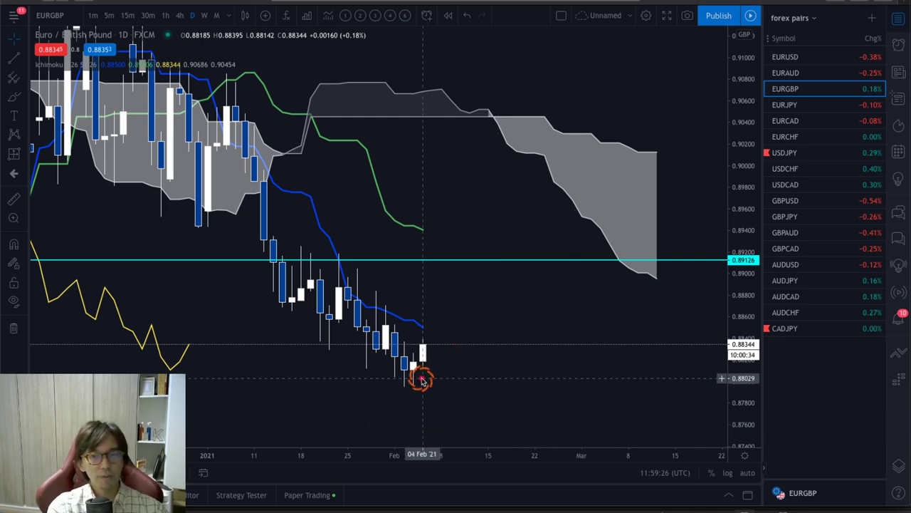
mouse_move(421, 326)
left_mouse_down()
mouse_move(456, 362)
mouse_move(431, 349)
mouse_move(451, 381)
left_mouse_up()
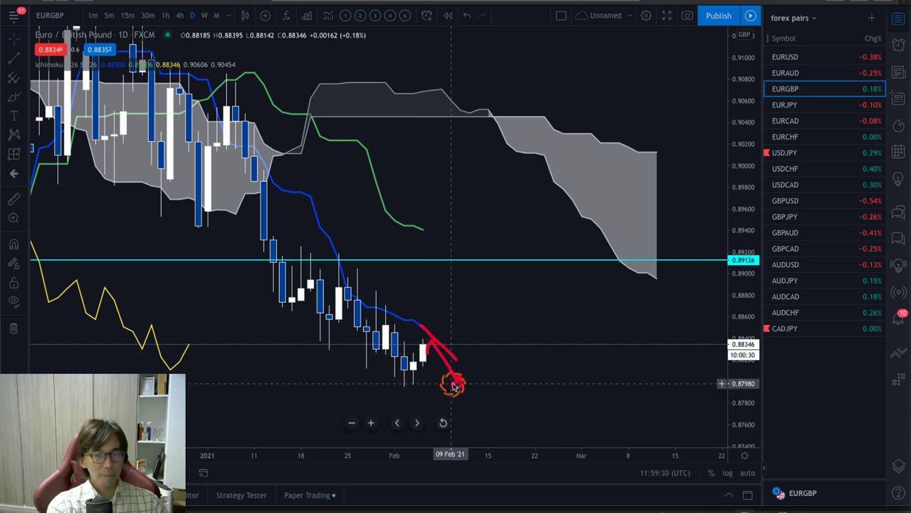
Step: Draw falling arrows on the EURGBP cloud and above the green line, circle the lagging line's end, and clear all markings
mouse_move(546, 158)
left_mouse_down()
mouse_move(620, 223)
mouse_move(624, 238)
left_mouse_up()
mouse_move(413, 178)
left_mouse_down()
mouse_move(463, 197)
mouse_move(458, 214)
left_mouse_up()
mouse_move(169, 370)
left_mouse_down()
mouse_move(146, 346)
mouse_move(192, 390)
left_mouse_up()
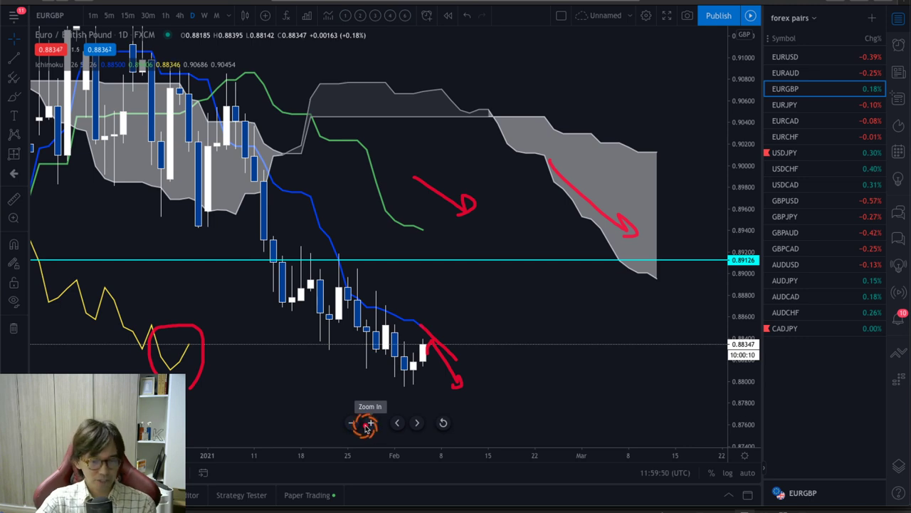
key("Escape")
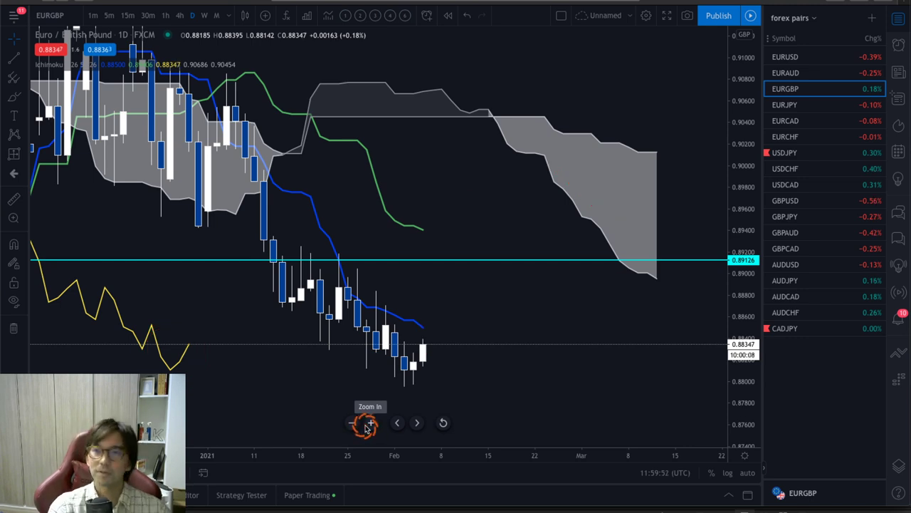
Step: Show EURAUD and mark a falling arrow above price, a circled lagging line end, and a sideways then falling arrow from the cloud
key("Up")
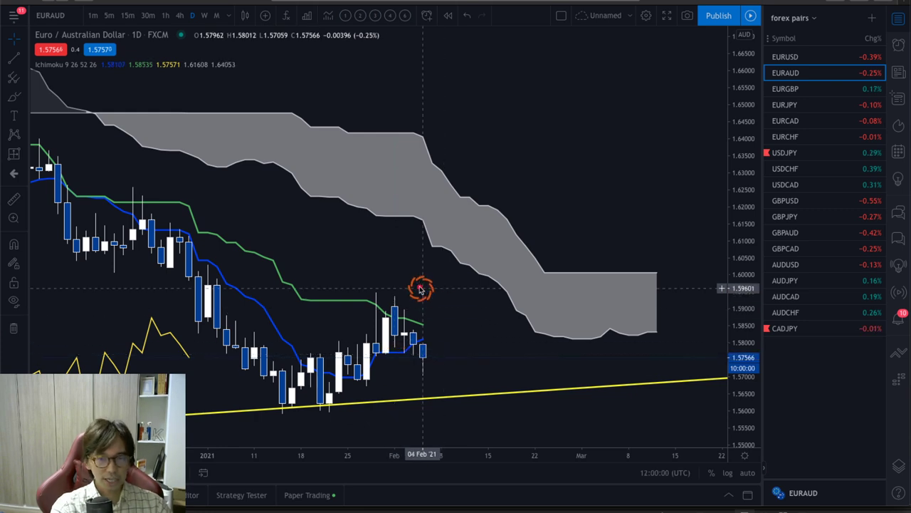
mouse_move(406, 279)
left_mouse_down()
mouse_move(458, 301)
mouse_move(452, 309)
left_mouse_up()
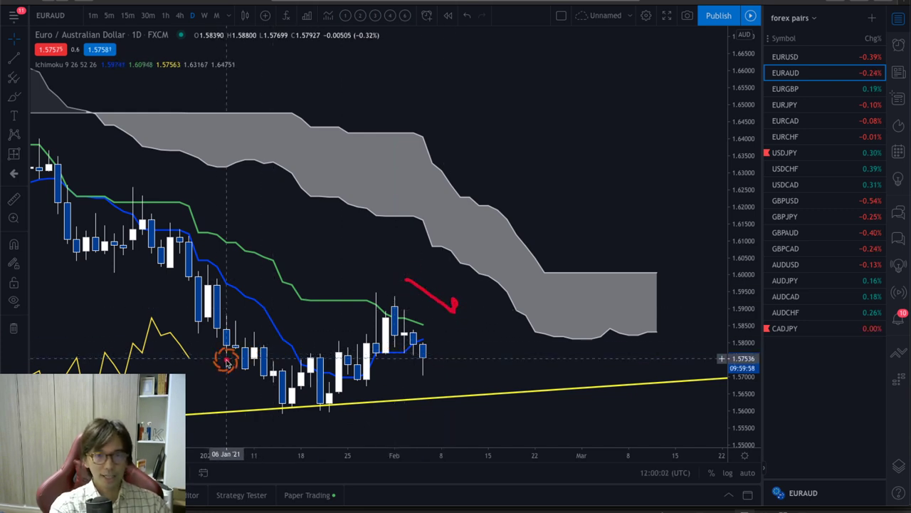
mouse_move(194, 373)
left_mouse_down()
mouse_move(206, 354)
mouse_move(207, 363)
left_mouse_up()
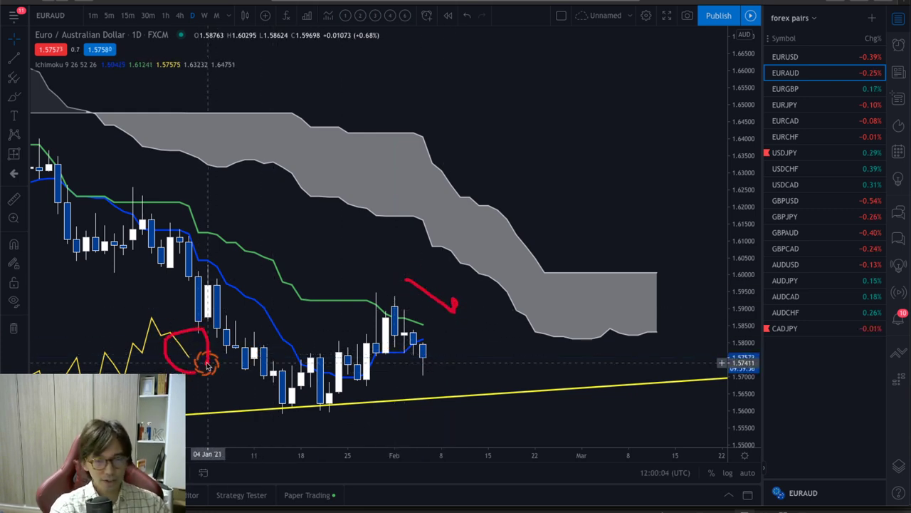
mouse_move(614, 306)
left_mouse_down()
mouse_move(673, 301)
mouse_move(707, 360)
mouse_move(692, 361)
left_mouse_up()
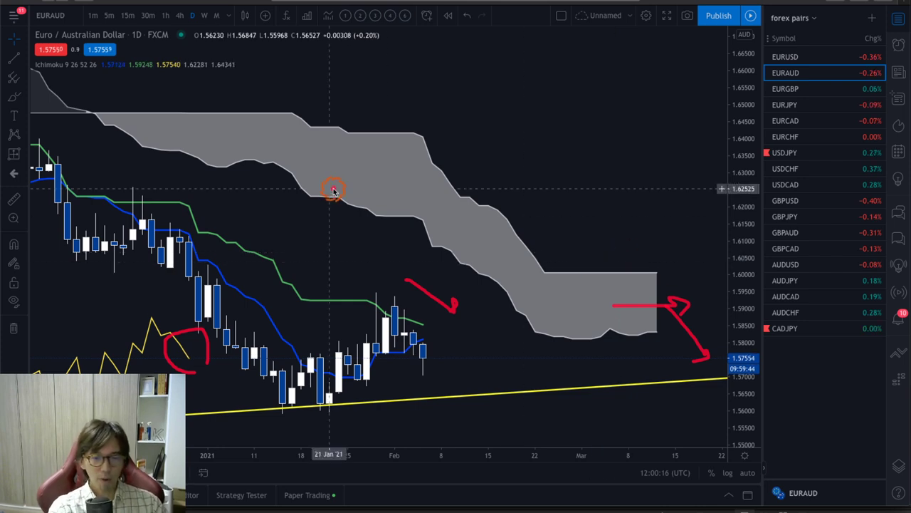
Step: Circle the three places where EURAUD price peaks against the green line
mouse_move(150, 198)
left_mouse_down()
mouse_move(136, 209)
mouse_move(129, 189)
mouse_move(152, 204)
left_mouse_up()
mouse_move(40, 163)
left_mouse_down()
mouse_move(45, 149)
mouse_move(72, 173)
left_mouse_up()
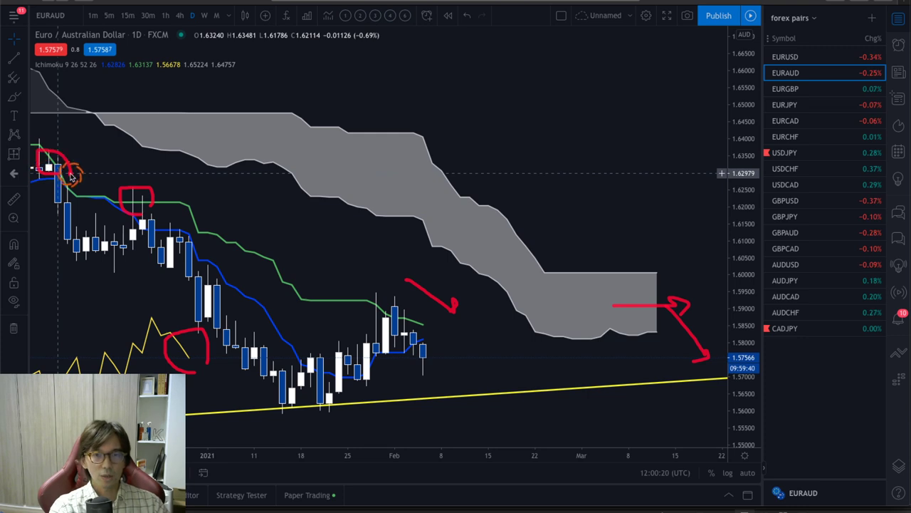
mouse_move(399, 319)
left_mouse_down()
mouse_move(366, 301)
mouse_move(411, 318)
left_mouse_up()
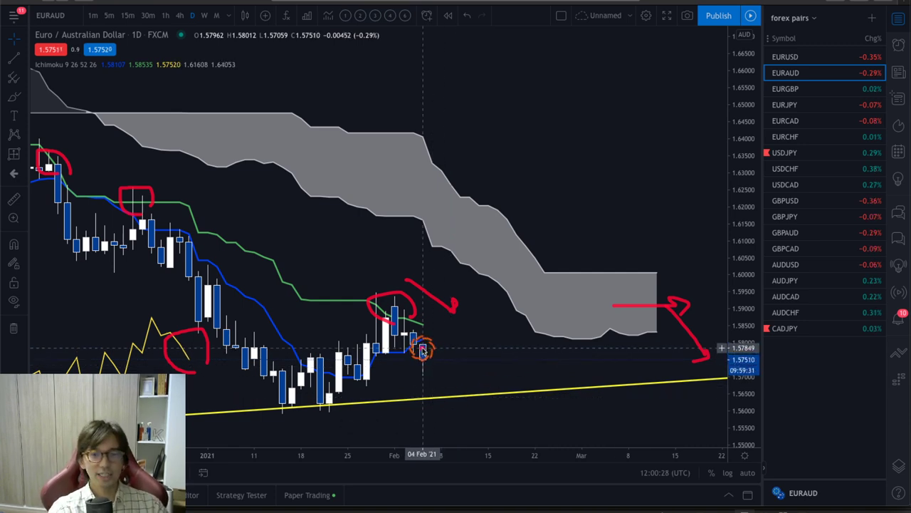
Step: Sketch a EURAUD rebound to the extended green line turning down, plus an alternative rise through it marked with an X
mouse_move(429, 359)
left_mouse_down()
mouse_move(449, 332)
mouse_move(470, 345)
left_mouse_up()
left_click_drag(453, 331, 474, 375)
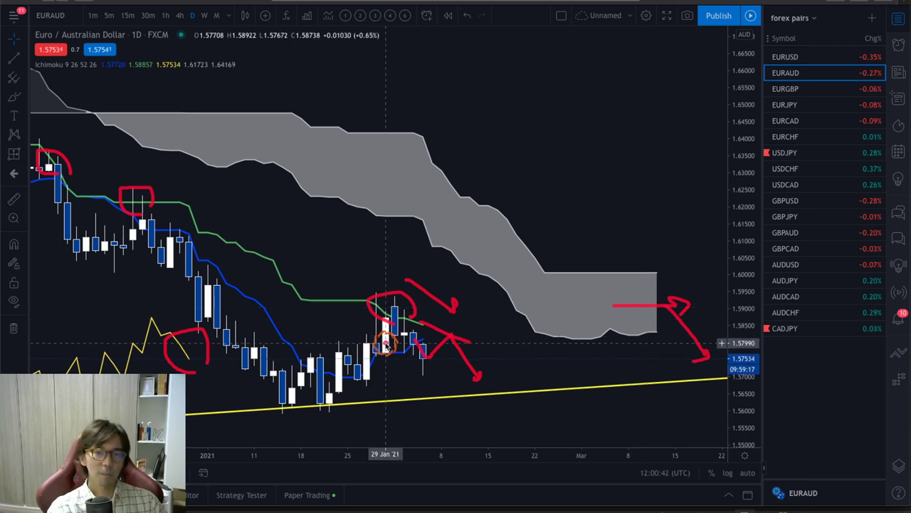
left_click_drag(439, 331, 471, 341)
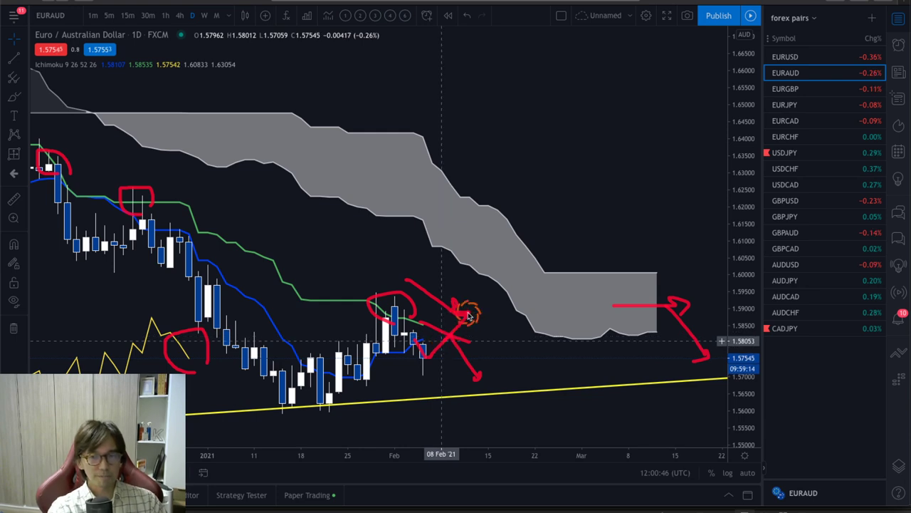
mouse_move(478, 306)
left_mouse_down()
mouse_move(490, 322)
mouse_move(480, 324)
left_mouse_up()
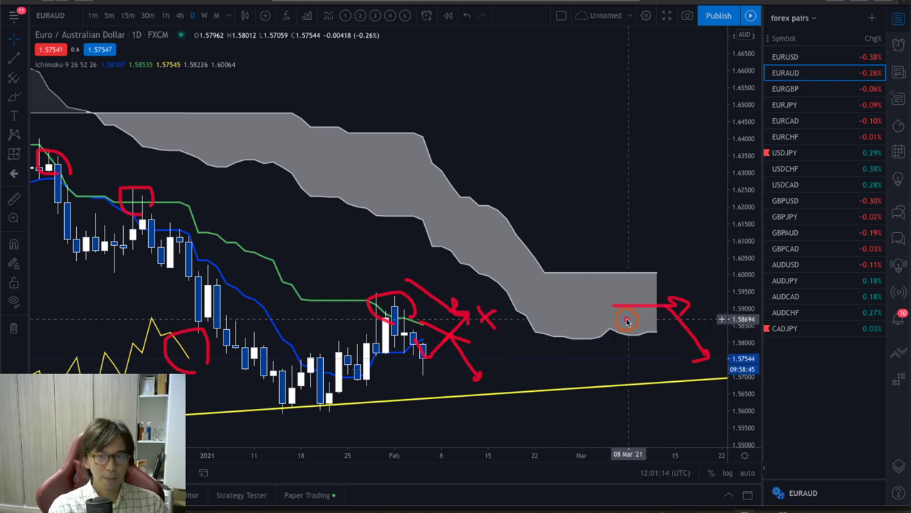
Step: Draw sideways arrows above and below the flat end of the EURAUD cloud, and clear all markings
mouse_move(590, 251)
left_mouse_down()
mouse_move(639, 249)
mouse_move(641, 260)
left_mouse_up()
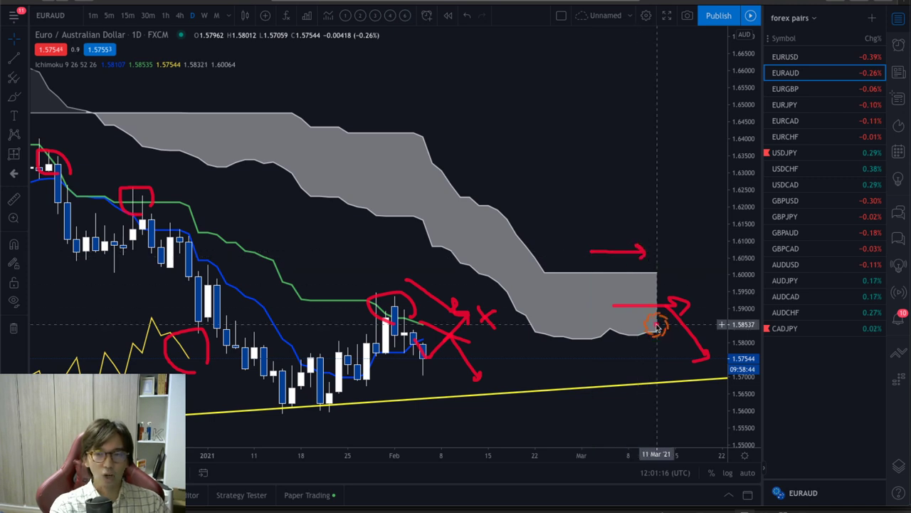
left_click_drag(595, 353, 667, 358)
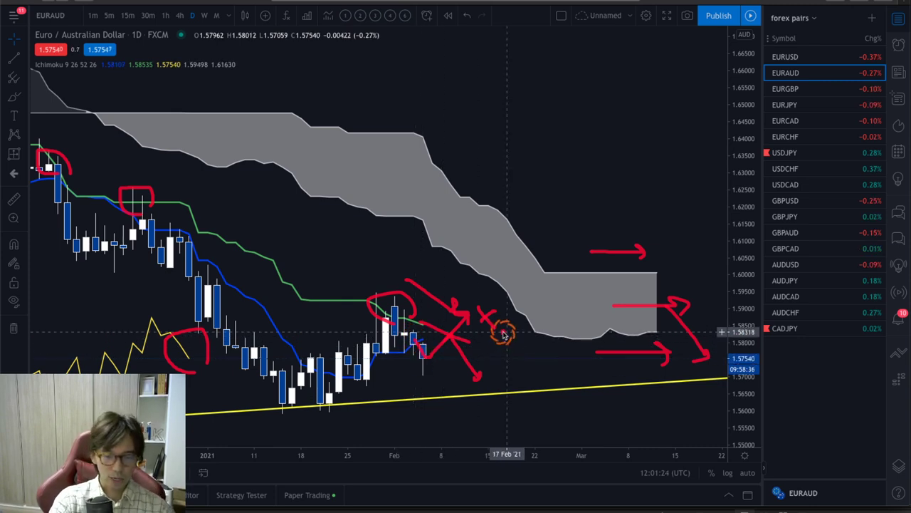
key("Escape")
Step: Show EURGBP again and draw a sideways arrow above the future cloud and a falling arrow below its lower edge
key("Down")
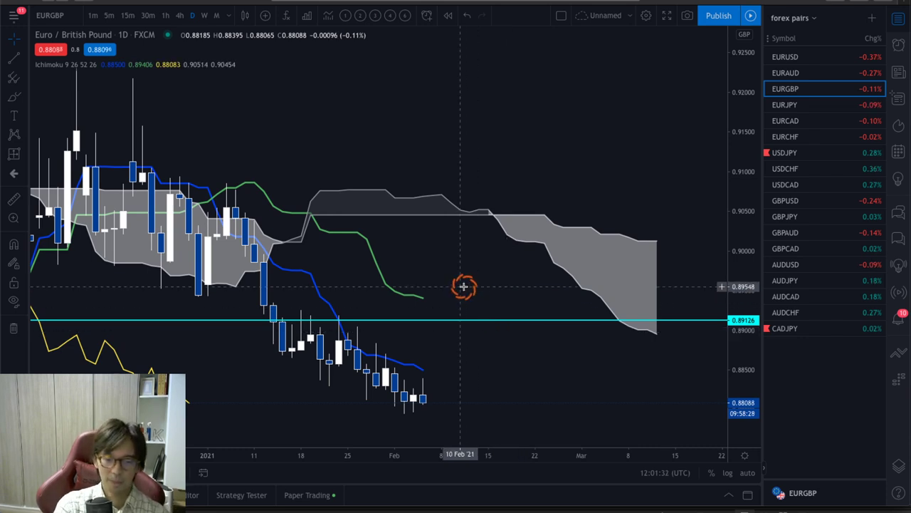
mouse_move(630, 225)
left_mouse_down()
mouse_move(683, 223)
mouse_move(680, 232)
left_mouse_up()
mouse_move(593, 326)
left_mouse_down()
mouse_move(638, 351)
mouse_move(627, 354)
left_mouse_up()
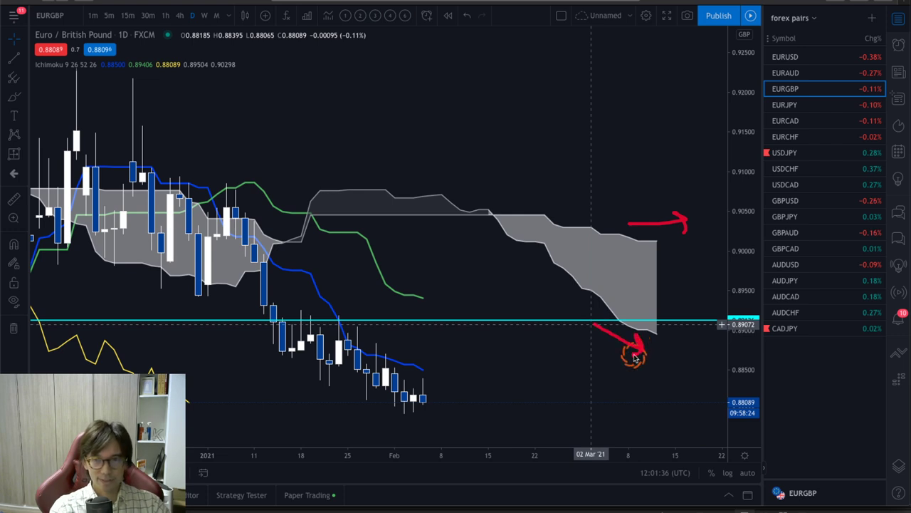
Step: Add a falling arrow above the EURGBP green line, circle the lagging line's end, sketch a rejection at the blue line, and clear the markings
mouse_move(425, 258)
left_mouse_down()
mouse_move(459, 269)
mouse_move(456, 289)
left_mouse_up()
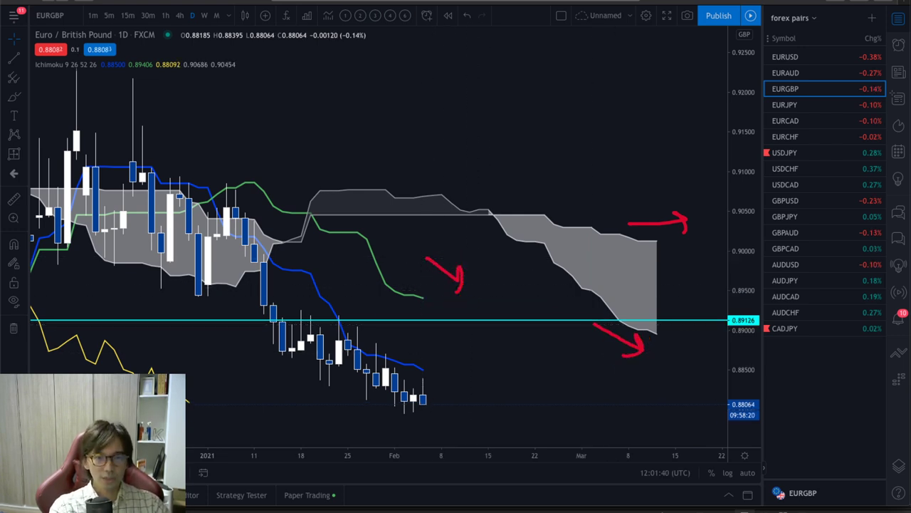
left_click_drag(199, 390, 188, 429)
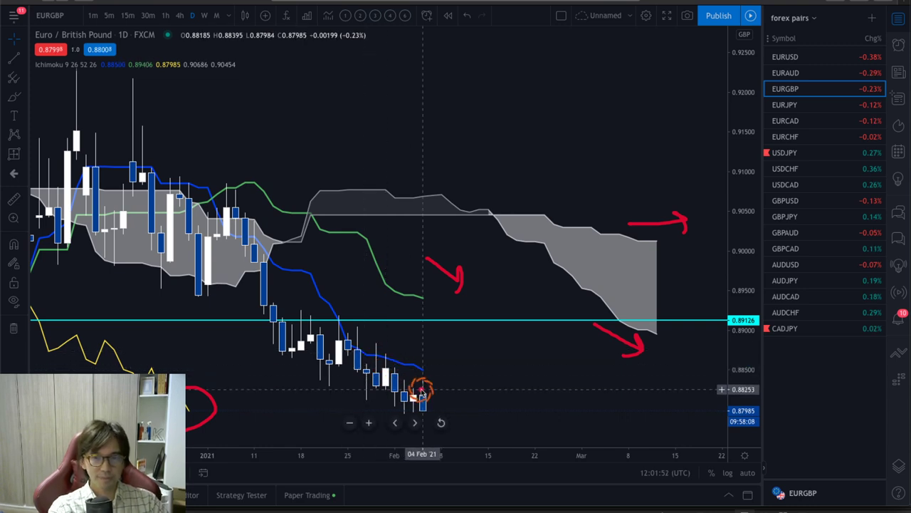
mouse_move(423, 413)
left_mouse_down()
mouse_move(413, 402)
mouse_move(435, 388)
mouse_move(429, 377)
mouse_move(458, 403)
mouse_move(433, 381)
mouse_move(456, 428)
left_mouse_up()
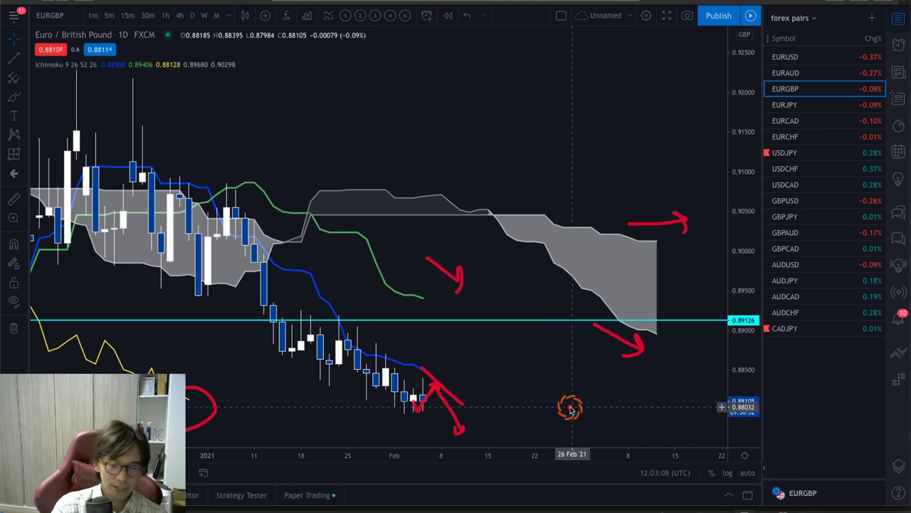
key("Escape")
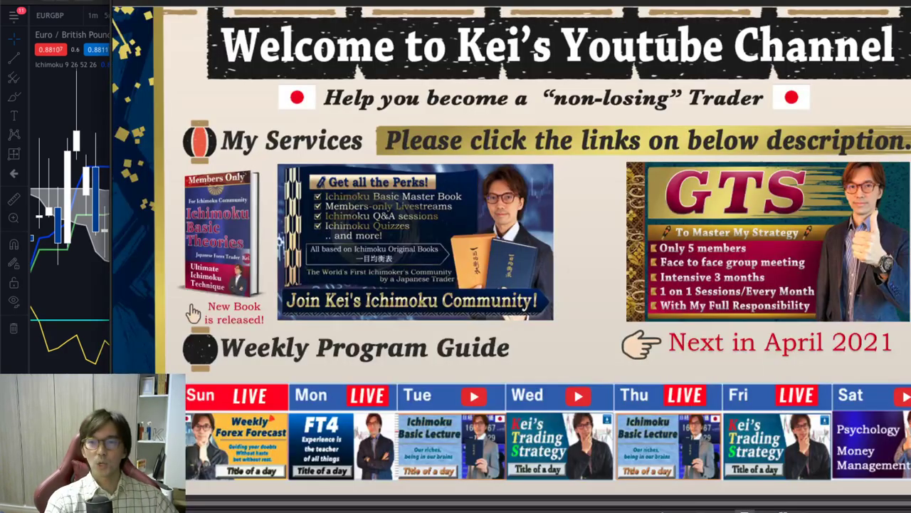